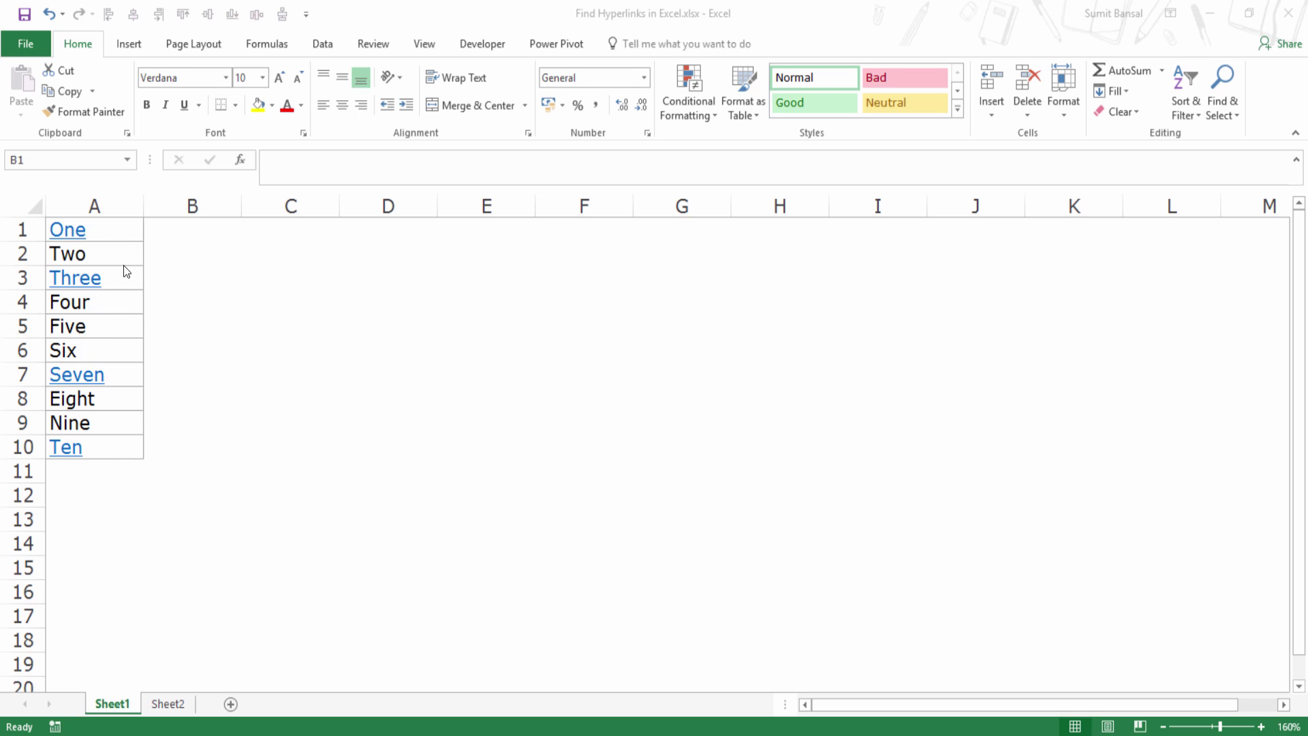
# Select the list in cells A1:A10
pyautogui.click(101, 192)
pyautogui.click(128, 229)
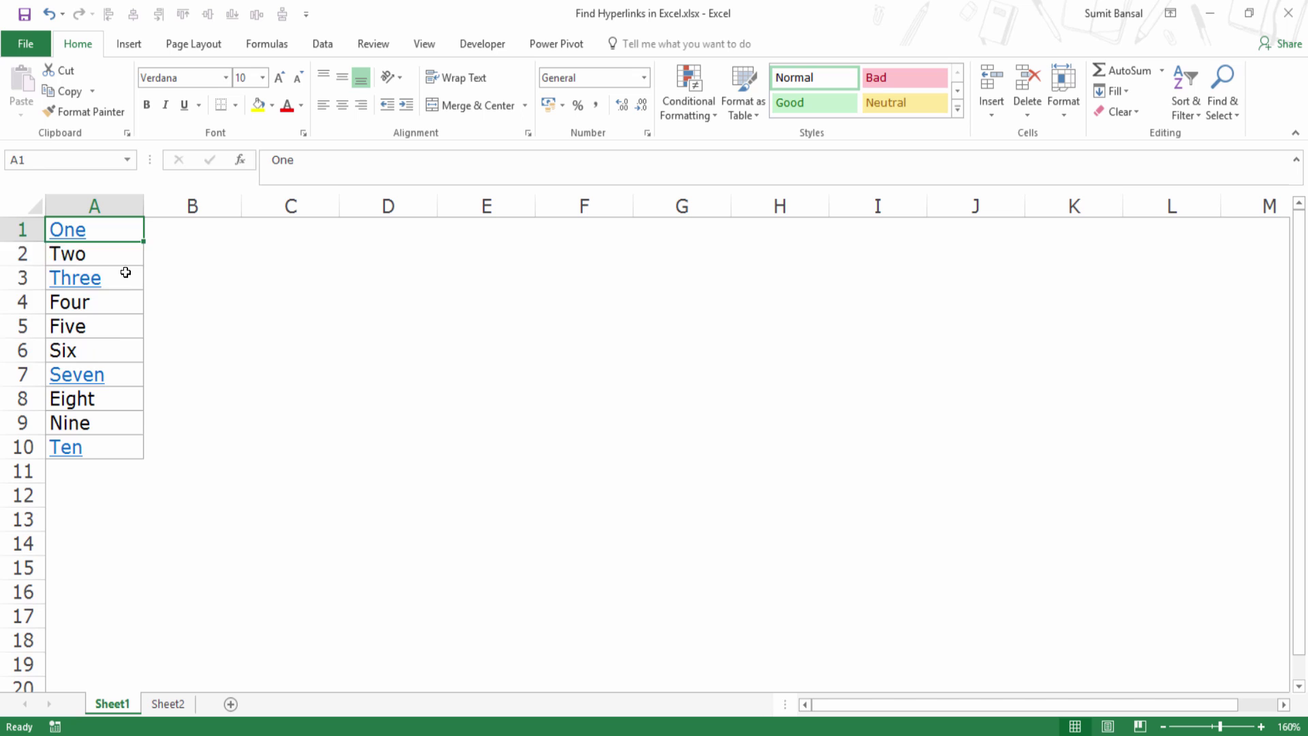
pyautogui.hotkey('ctrl', 'shift', 'Down')
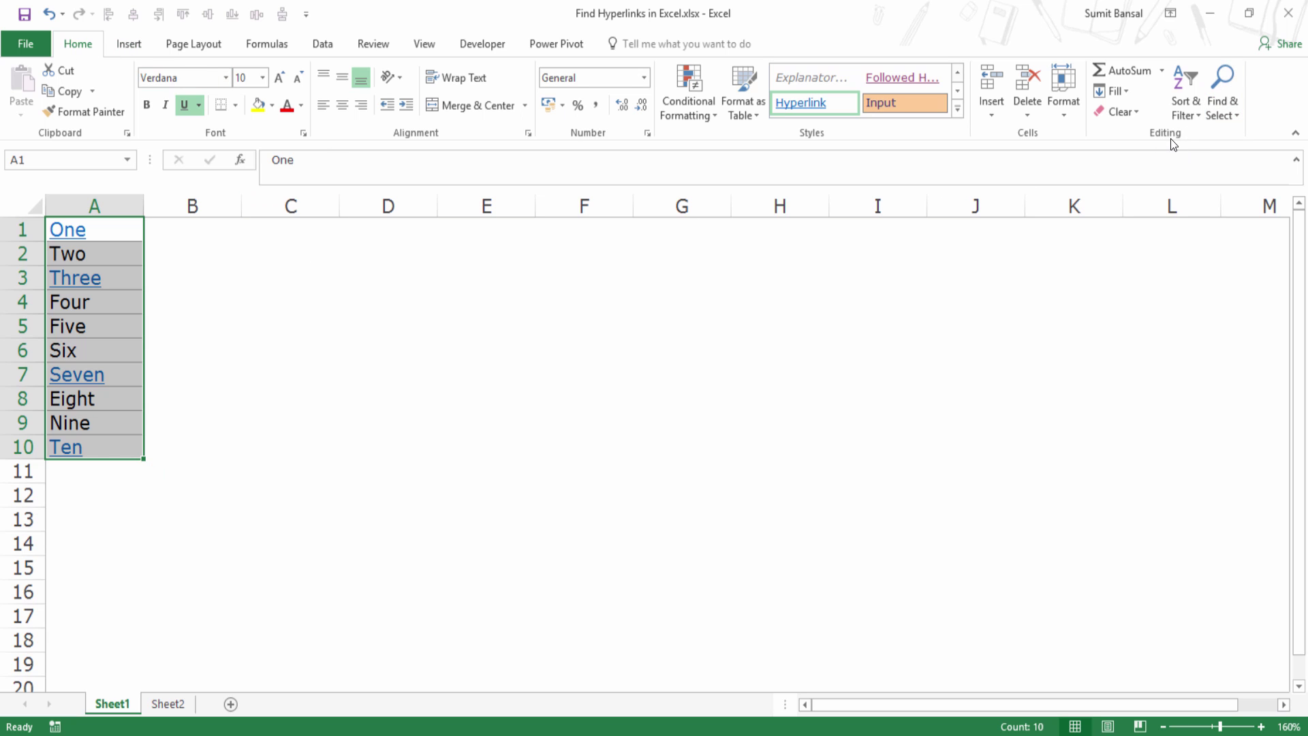
# Open the Find and Replace dialog, reopening it with Ctrl+H, and move it higher
pyautogui.click(1230, 123)
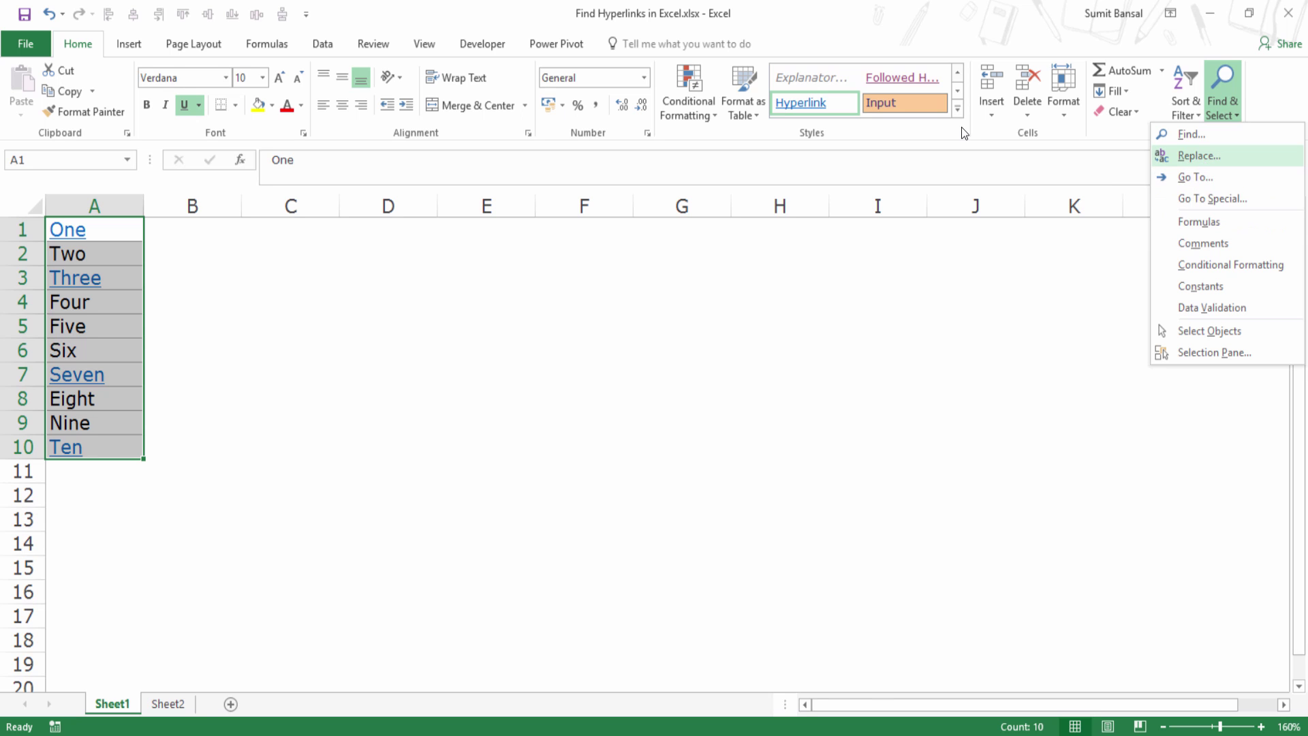
pyautogui.click(1203, 162)
pyautogui.moveTo(404, 415); pyautogui.dragTo(427, 293)
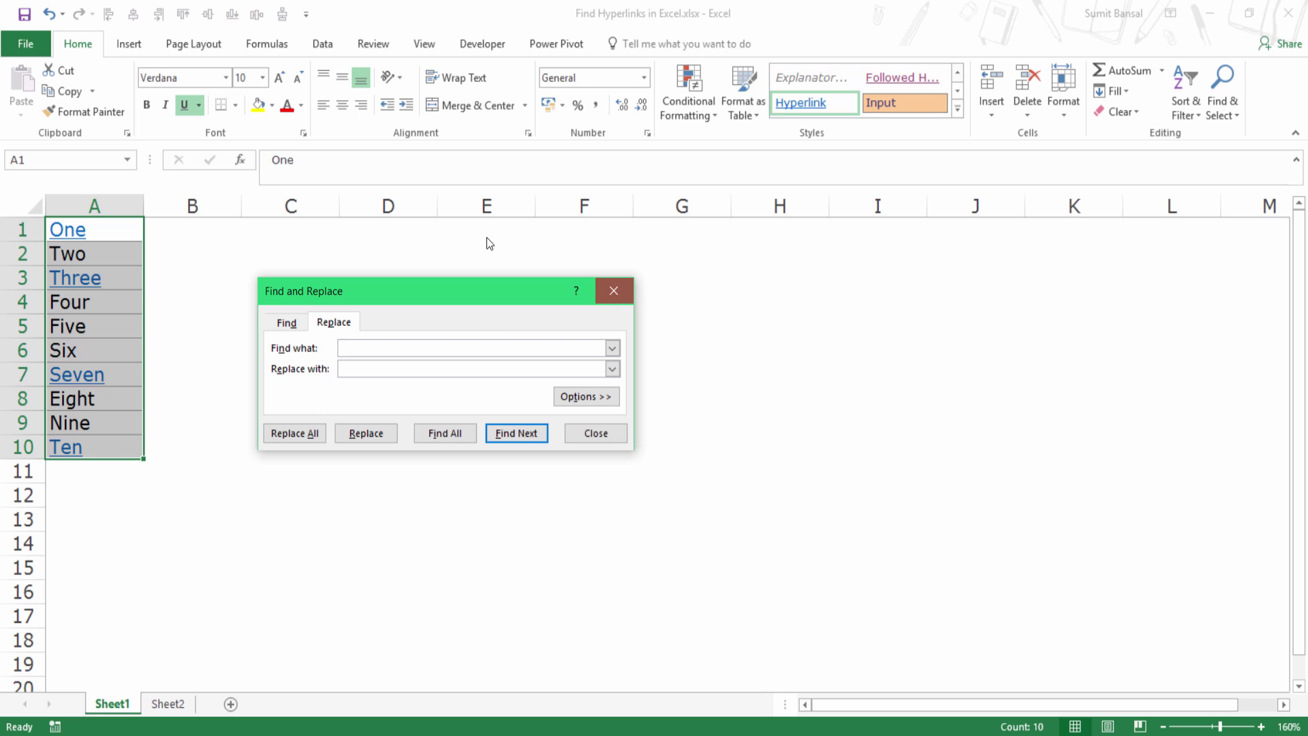
pyautogui.press('Escape')
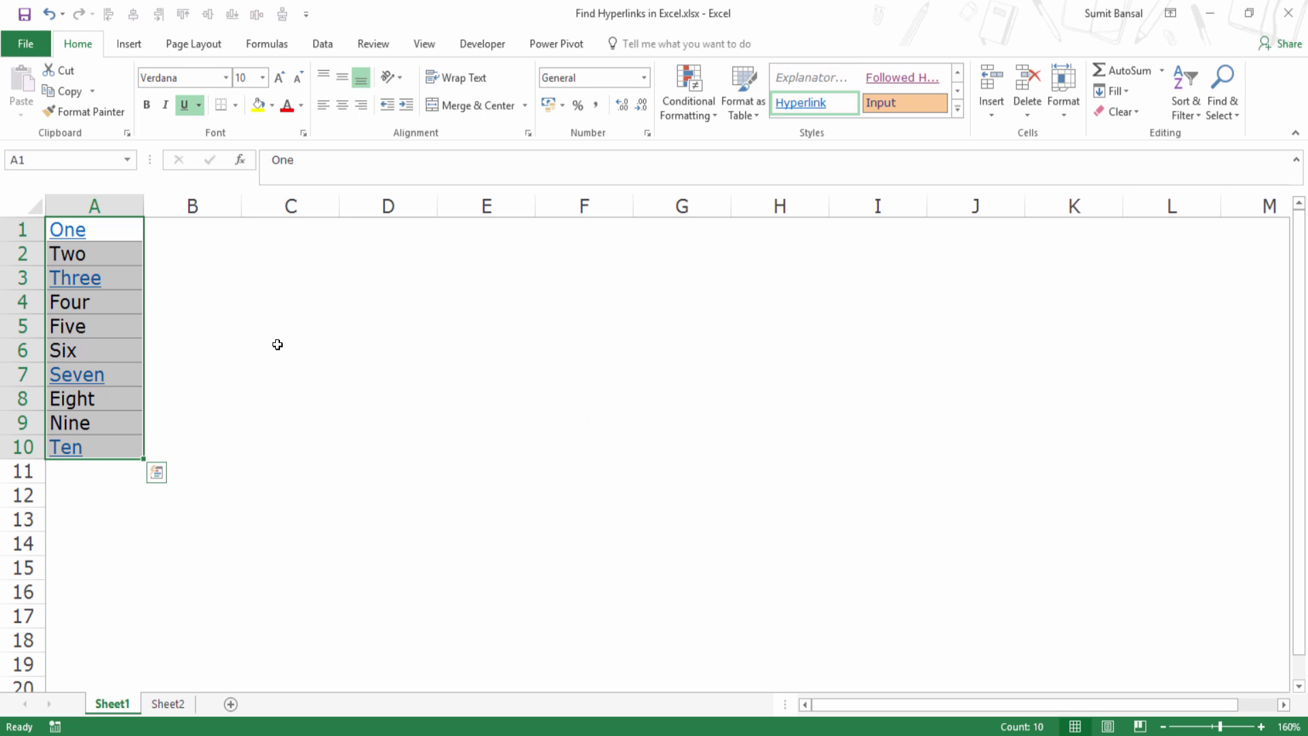
pyautogui.hotkey('ctrl', 'h')
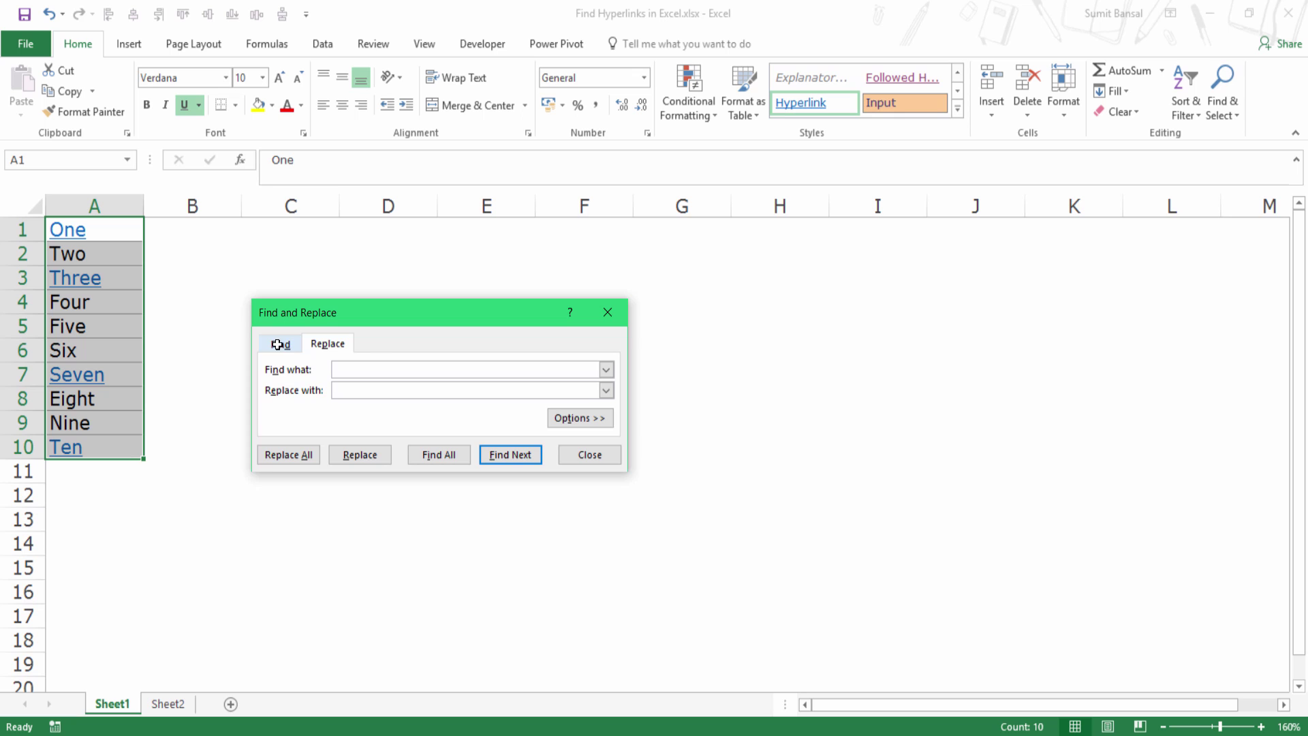
pyautogui.moveTo(369, 317); pyautogui.dragTo(342, 276)
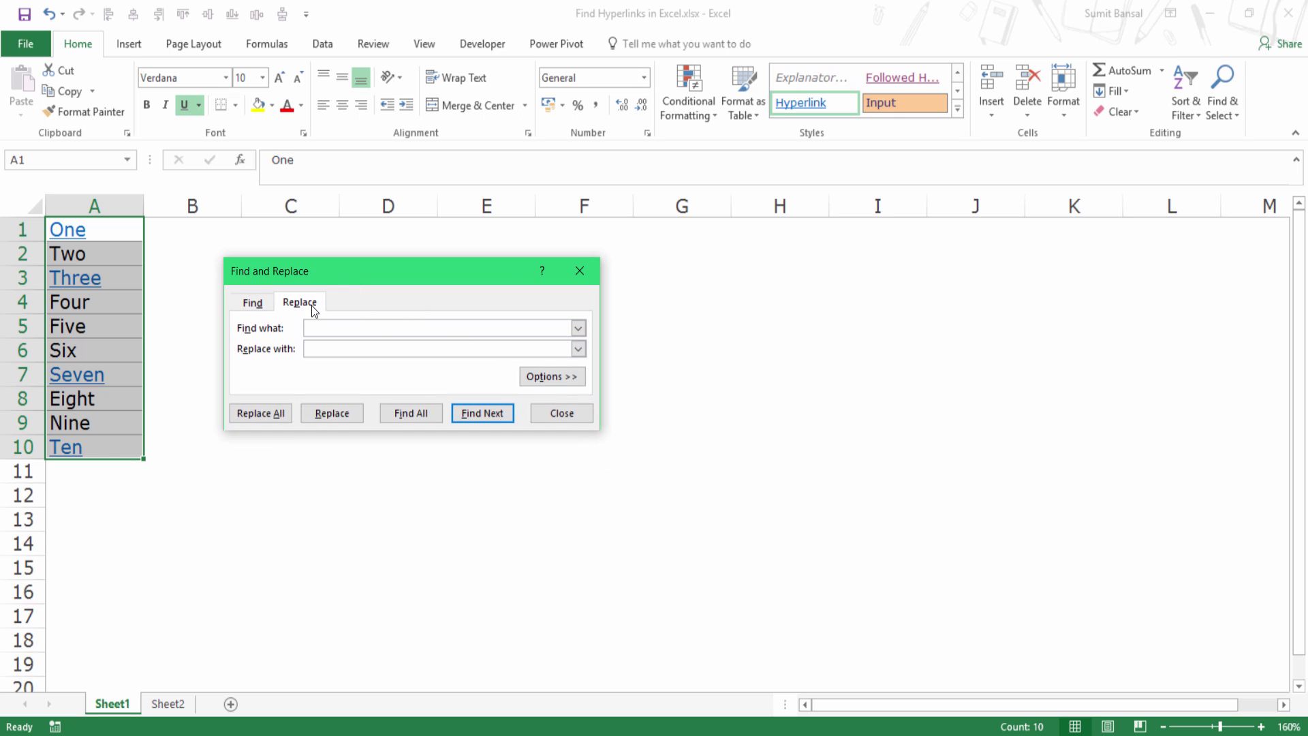
# Expand the options and set the search format to the hyperlink formatting picked from cell A1
pyautogui.click(550, 379)
pyautogui.moveTo(489, 275); pyautogui.dragTo(502, 247)
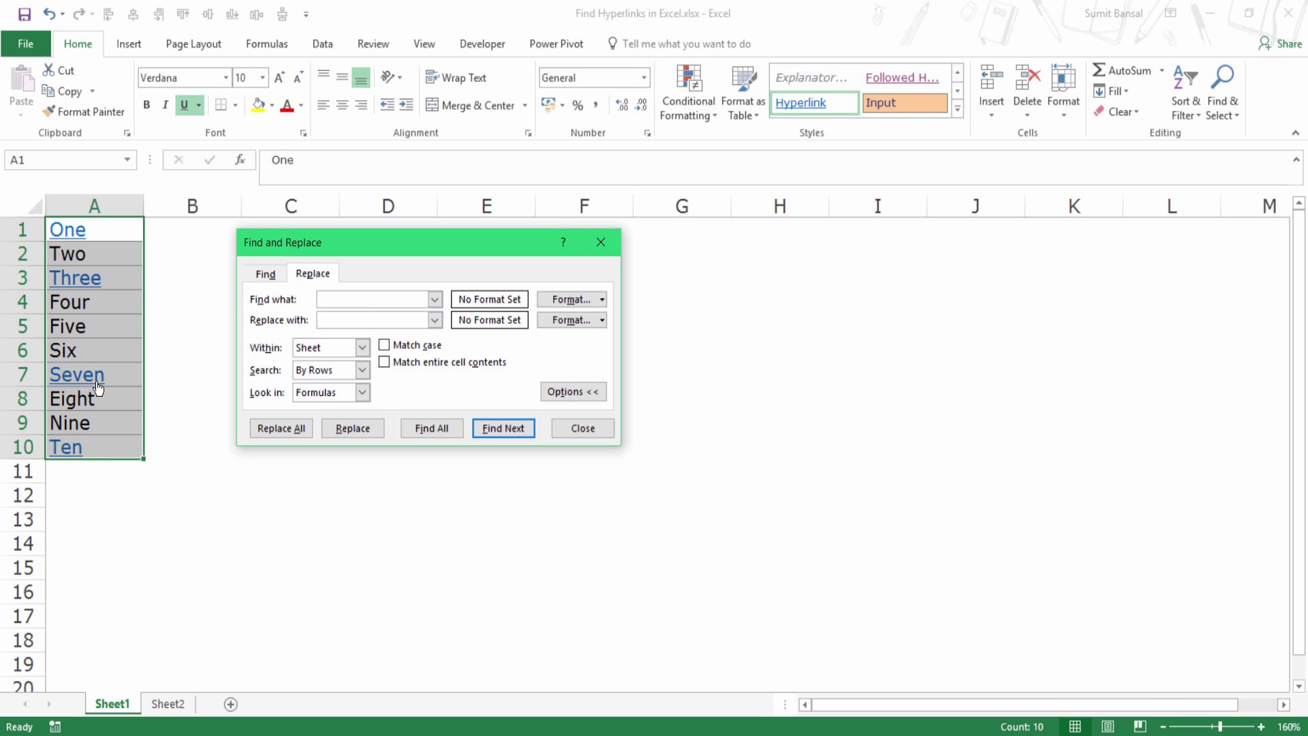
pyautogui.click(602, 299)
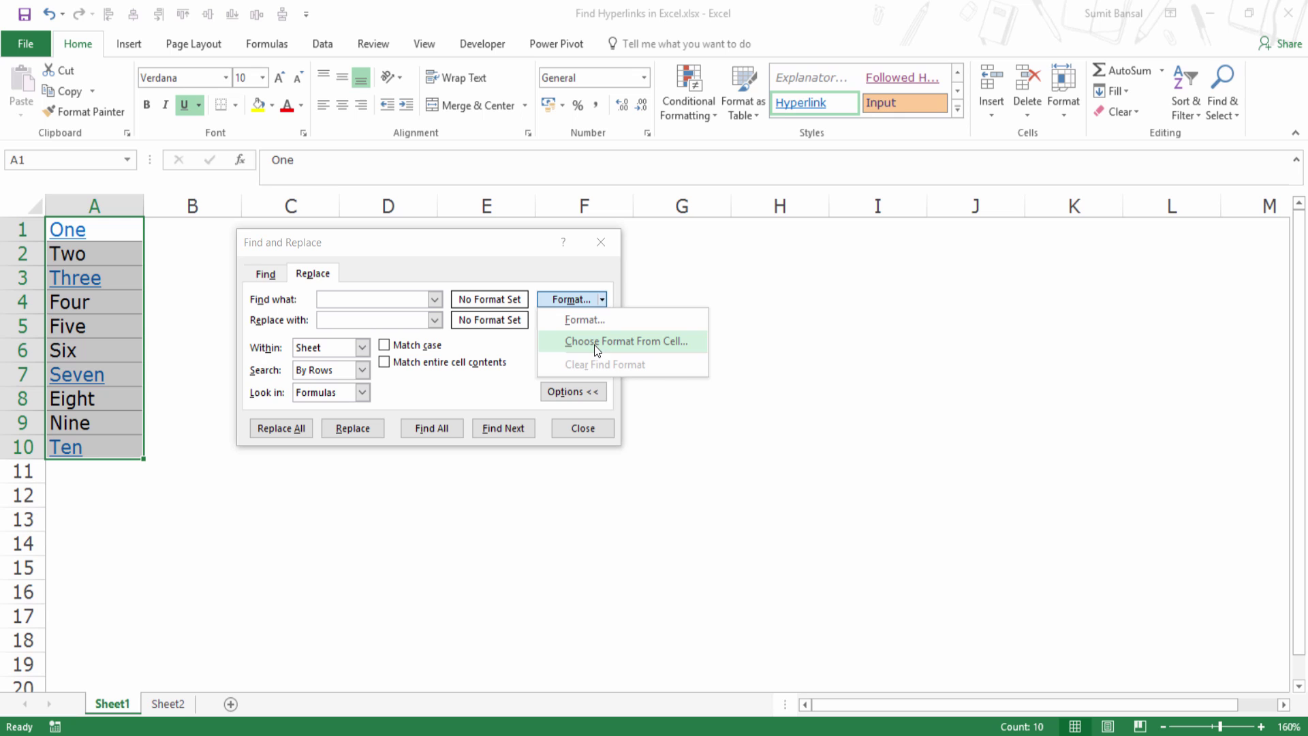
pyautogui.click(648, 340)
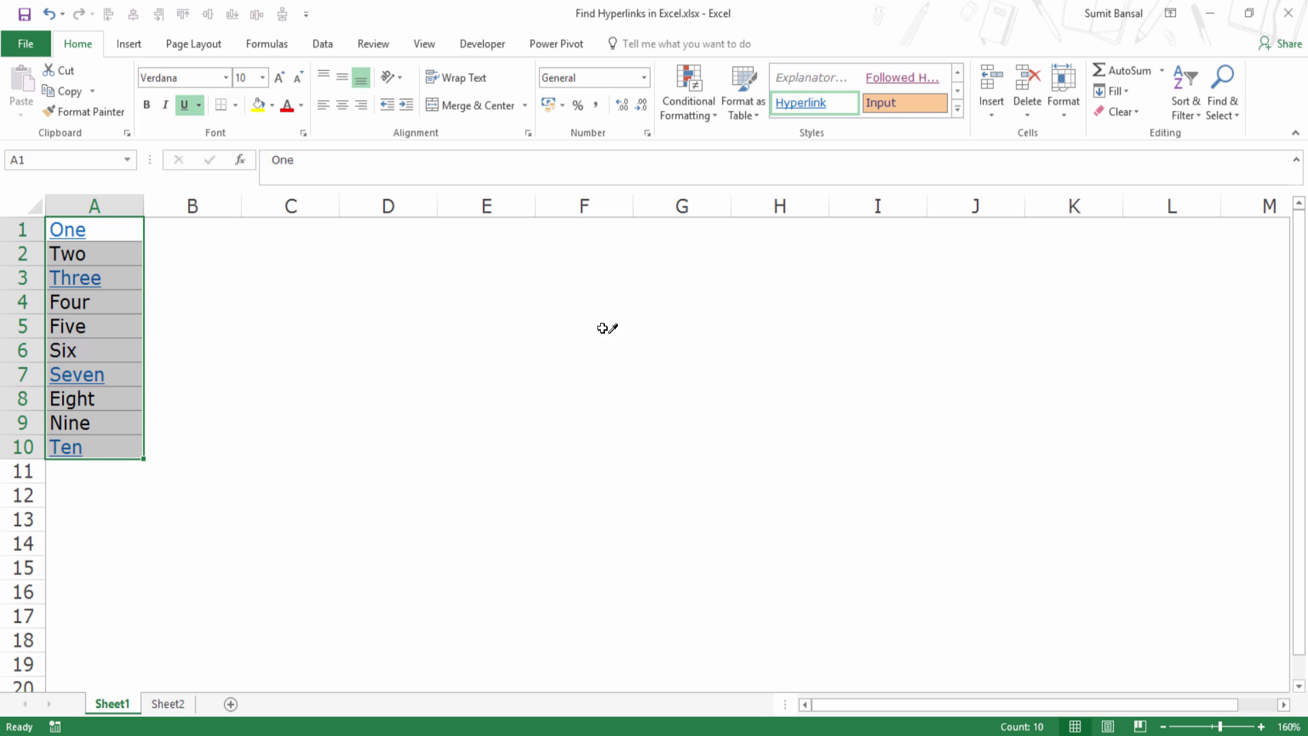
pyautogui.click(107, 230)
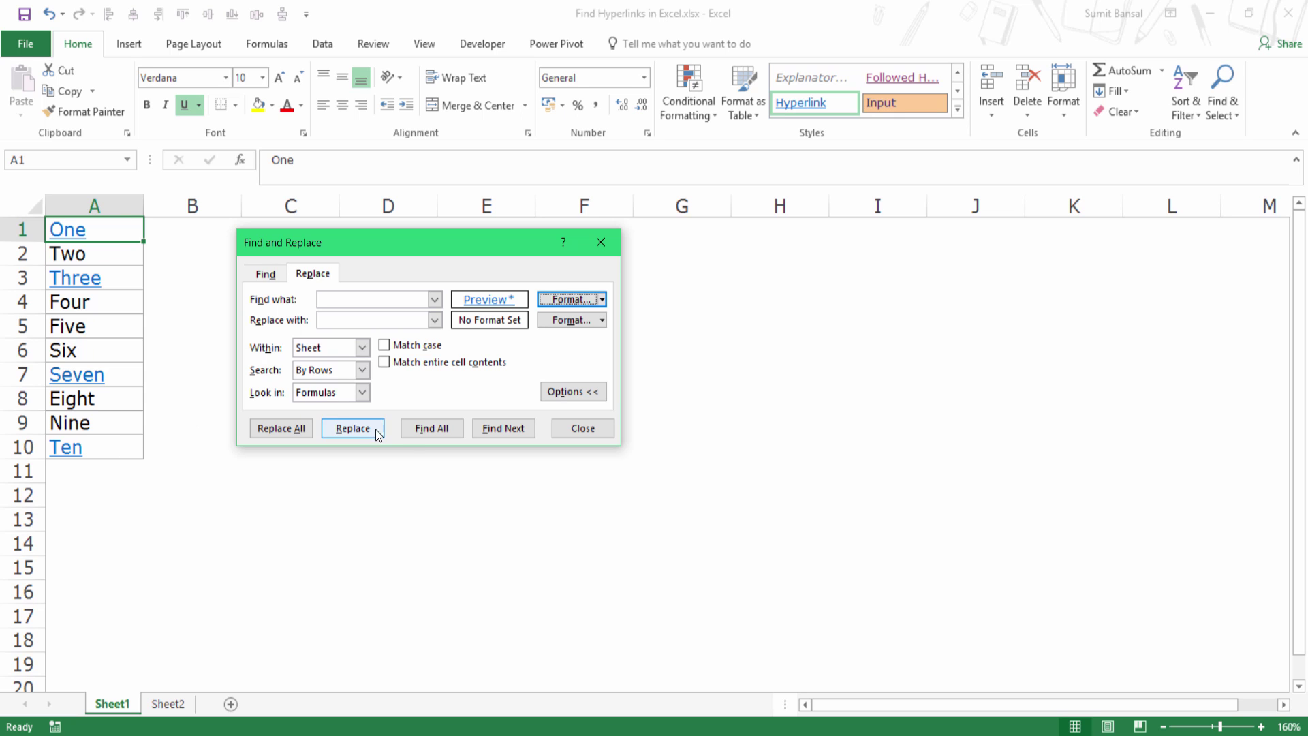
# Find All hyperlink-formatted cells and step through the matches in A3, A7 and A10
pyautogui.click(423, 431)
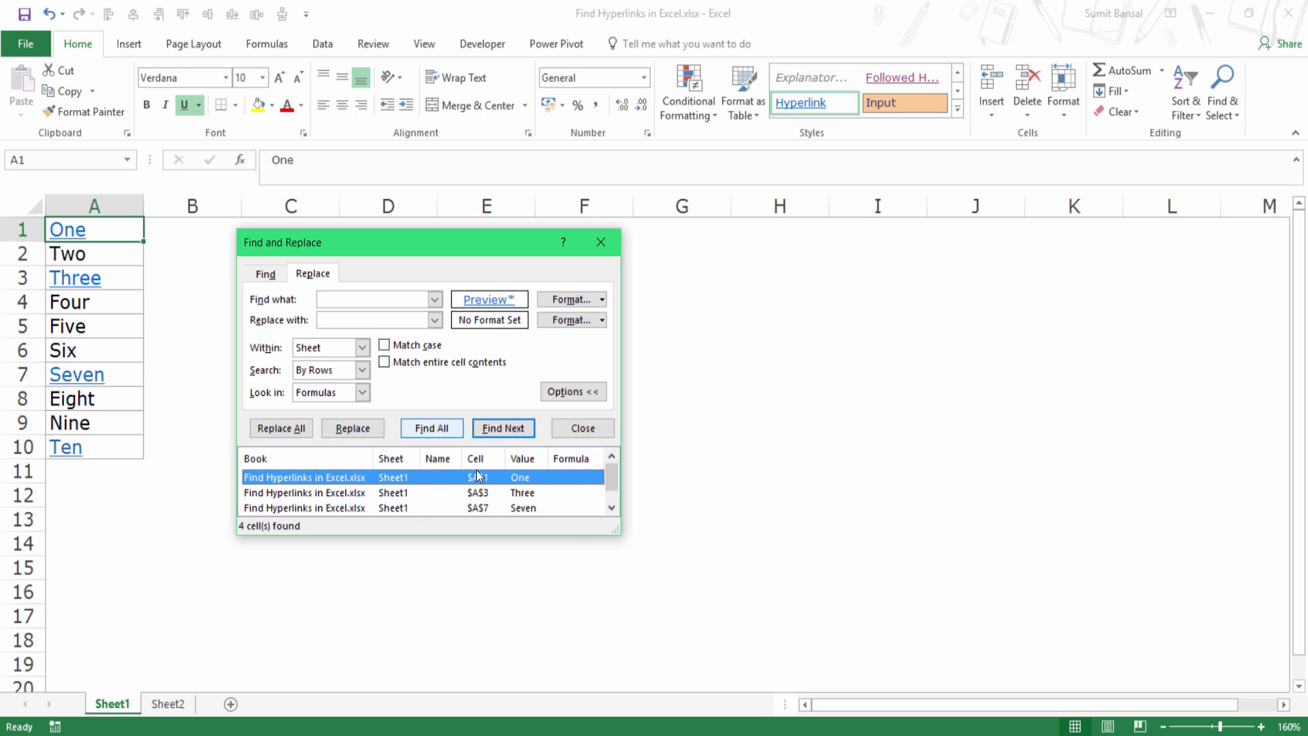
pyautogui.moveTo(615, 530); pyautogui.dragTo(615, 599)
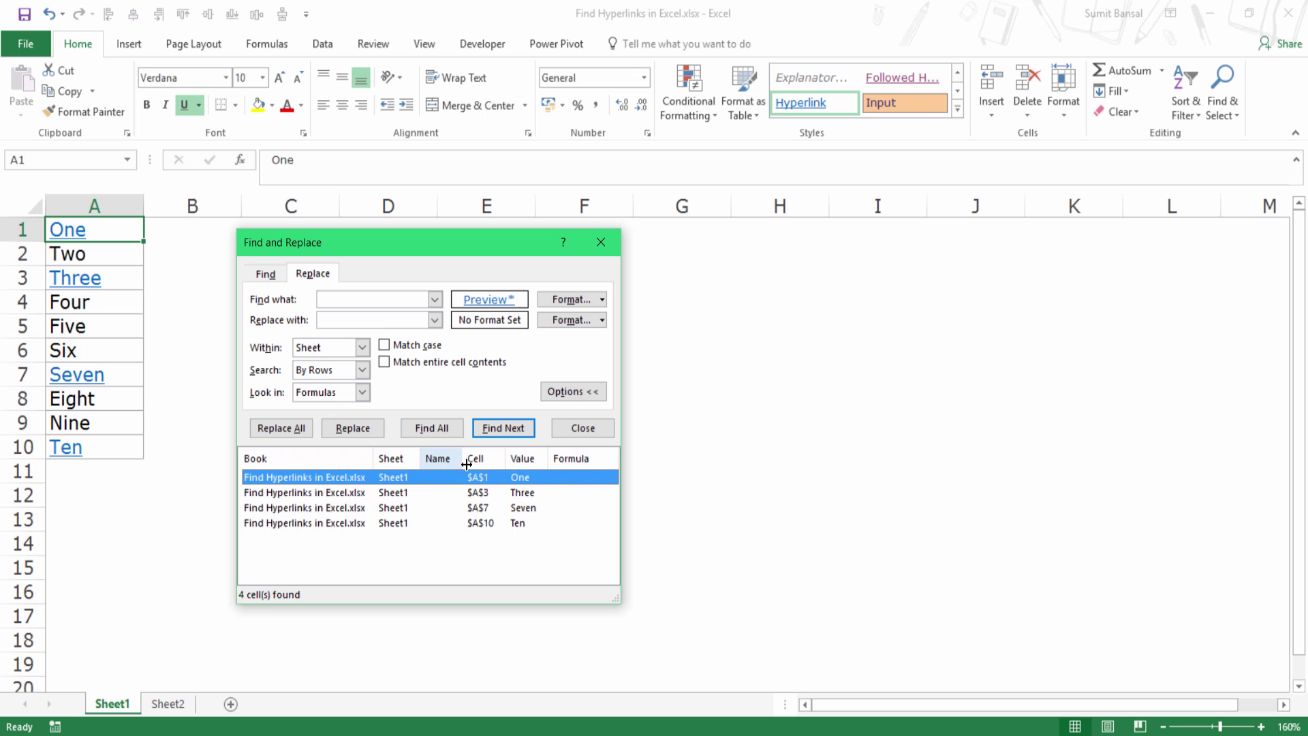
pyautogui.click(312, 493)
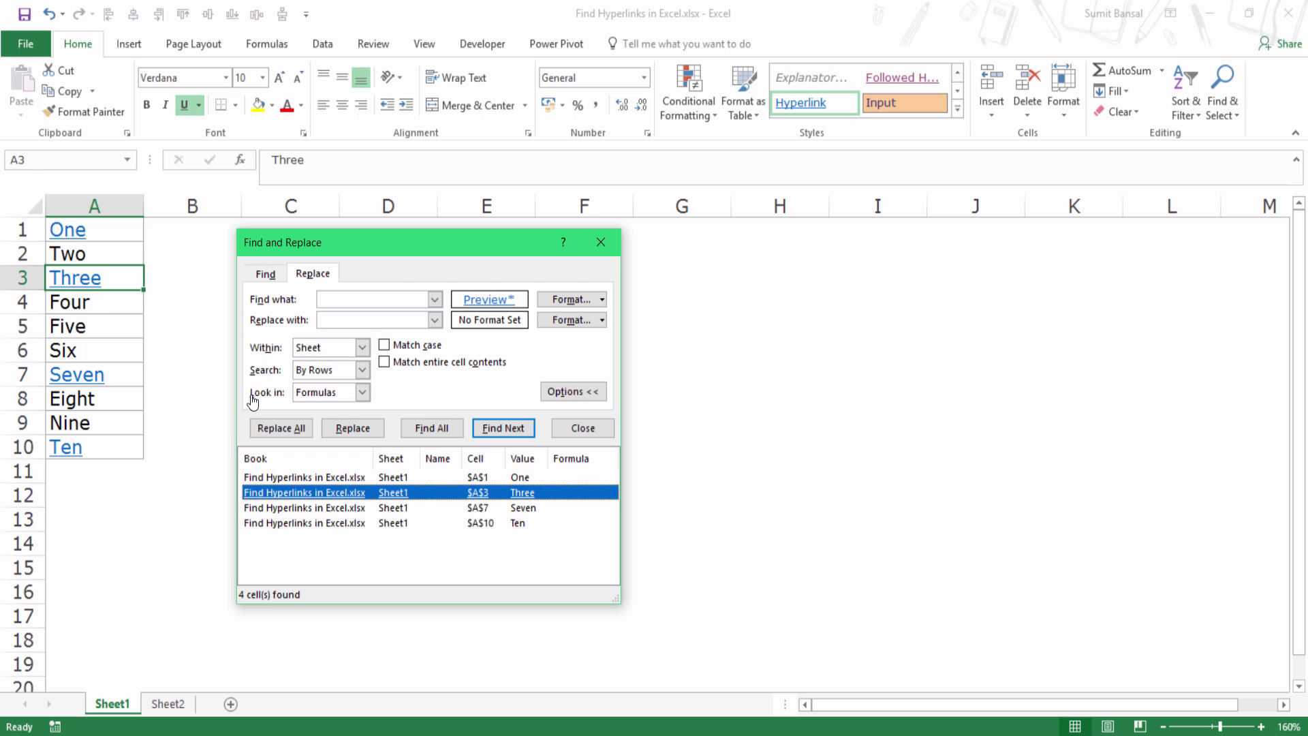
pyautogui.click(293, 508)
pyautogui.click(289, 523)
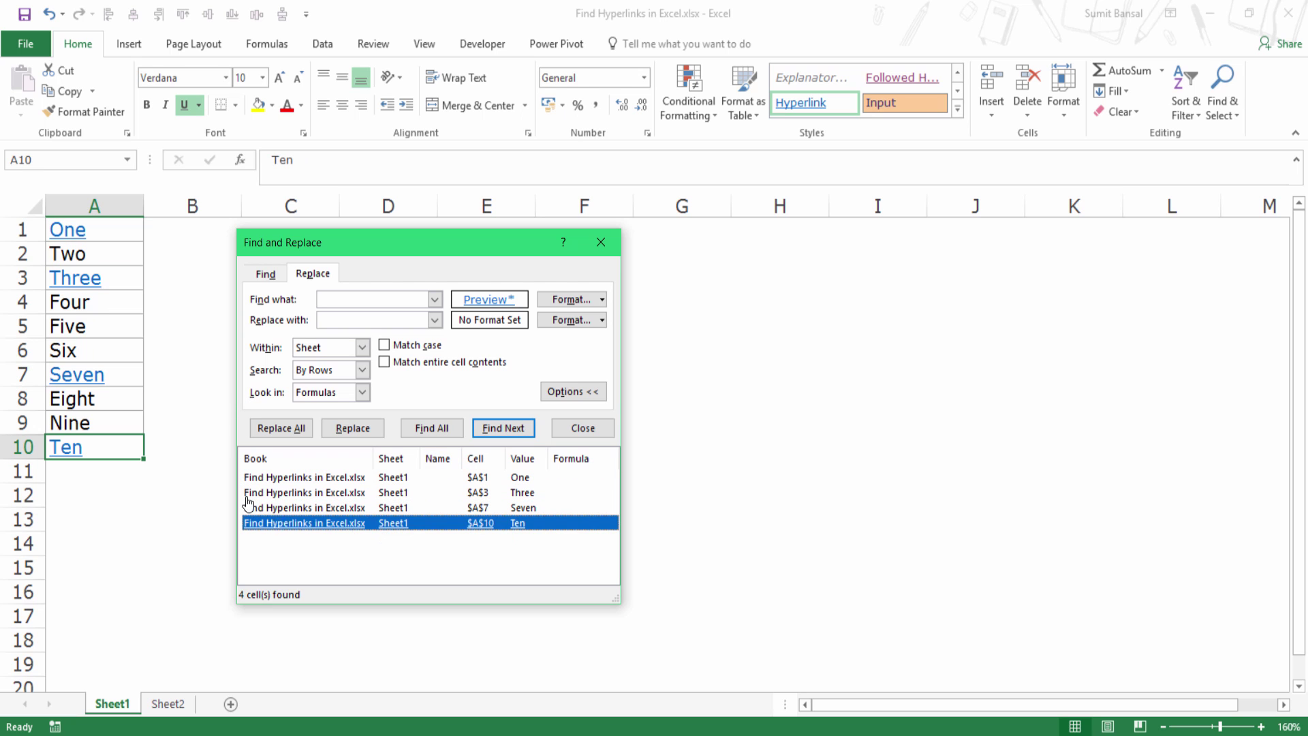
# Select all four found cells, A1, A3, A7 and A10, at once
pyautogui.keyDown('ctrl'); pyautogui.click(316, 478); pyautogui.keyUp('ctrl')
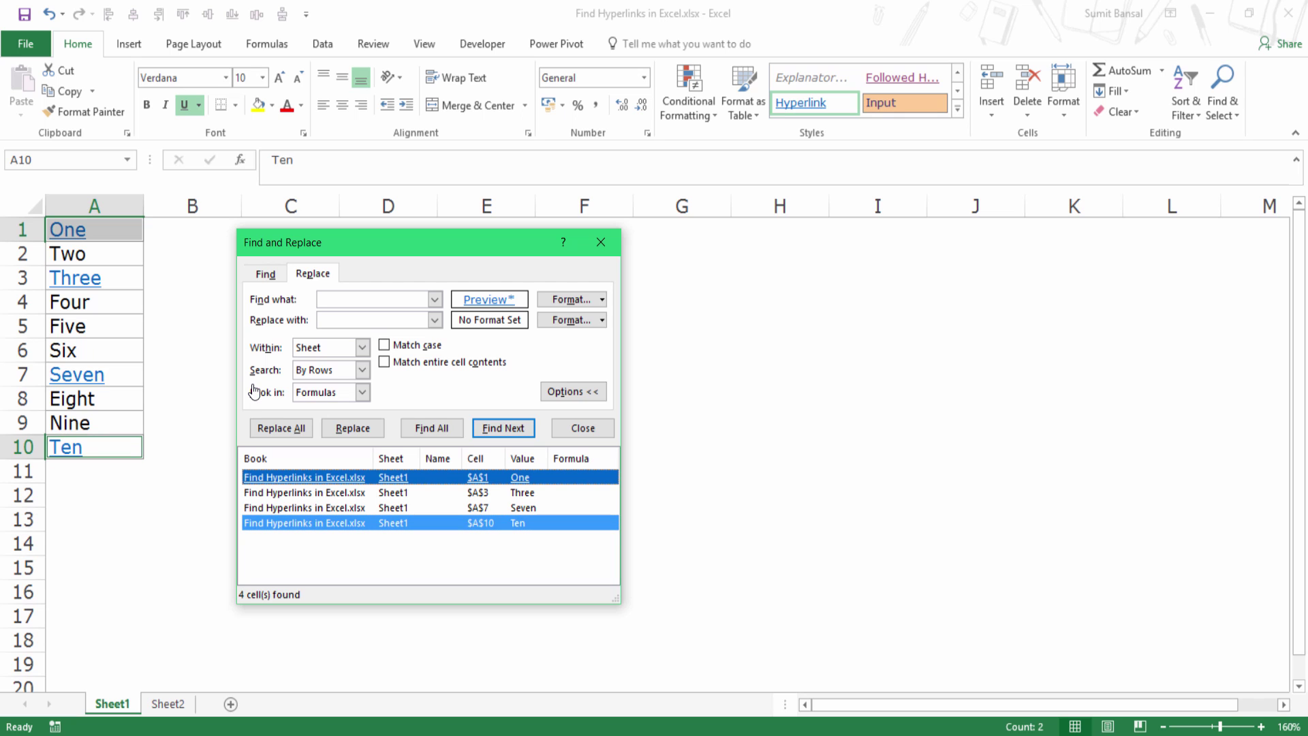
pyautogui.click(348, 479)
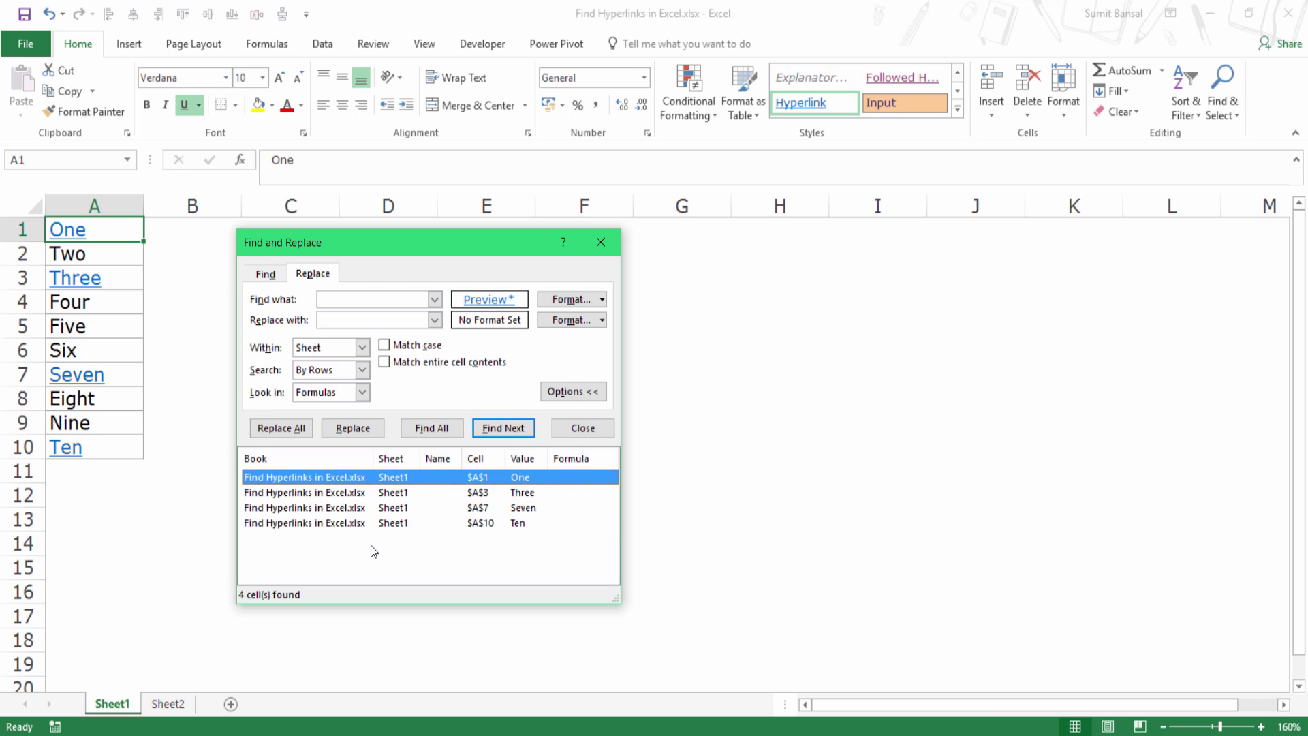
pyautogui.hotkey('ctrl', 'a')
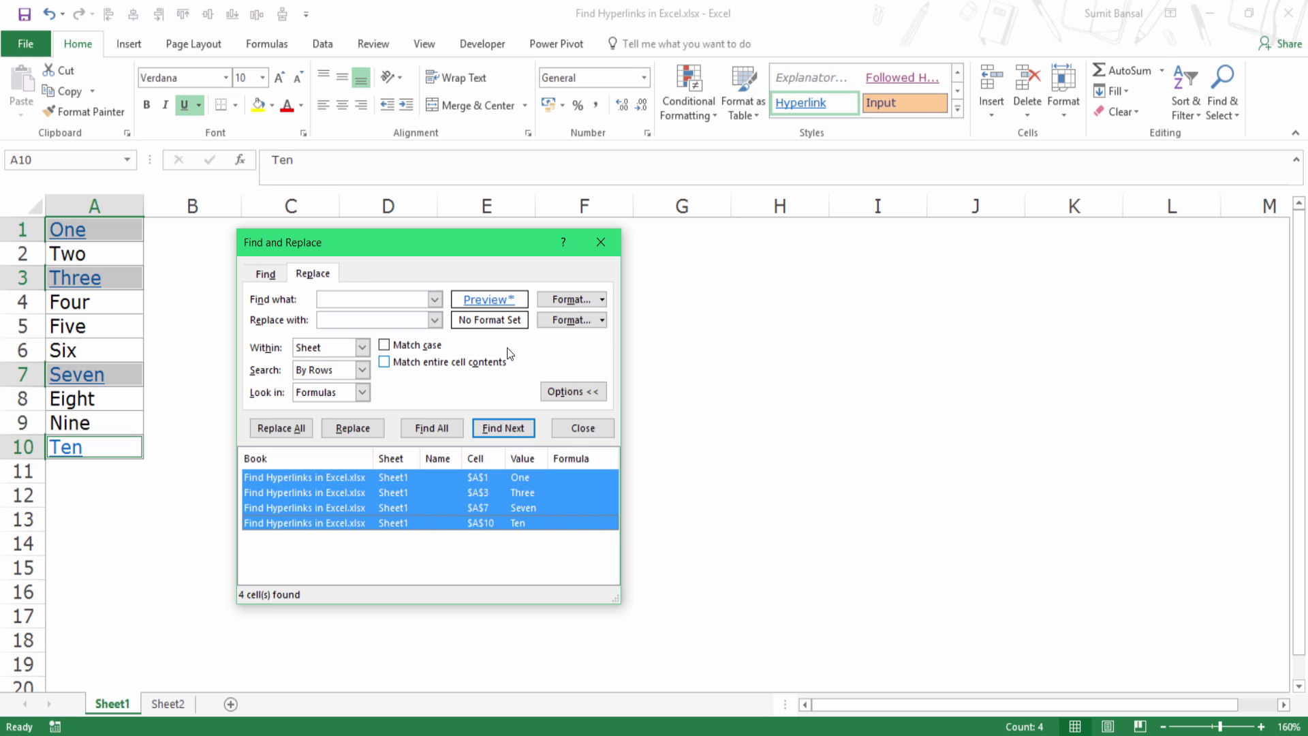
pyautogui.click(602, 300)
# Clear the search and replacement formats, then switch to Sheet2
pyautogui.click(604, 365)
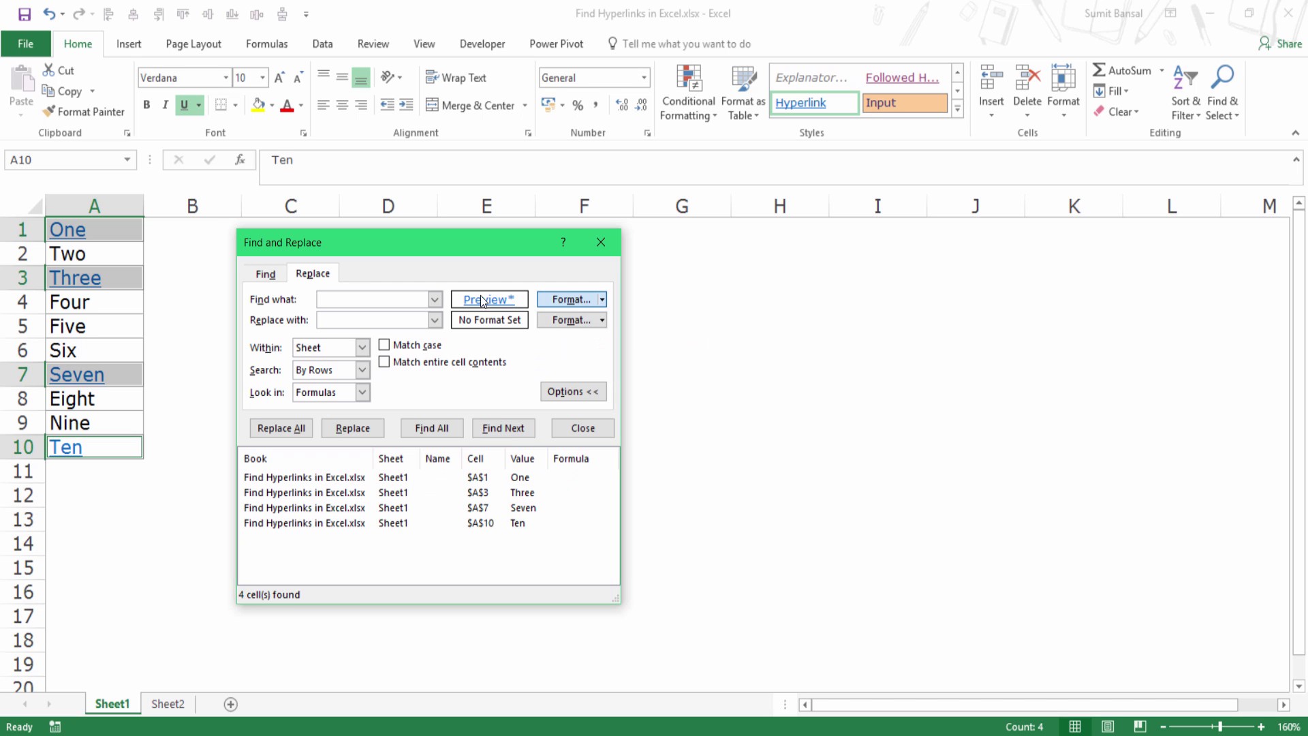
pyautogui.click(601, 319)
pyautogui.click(595, 365)
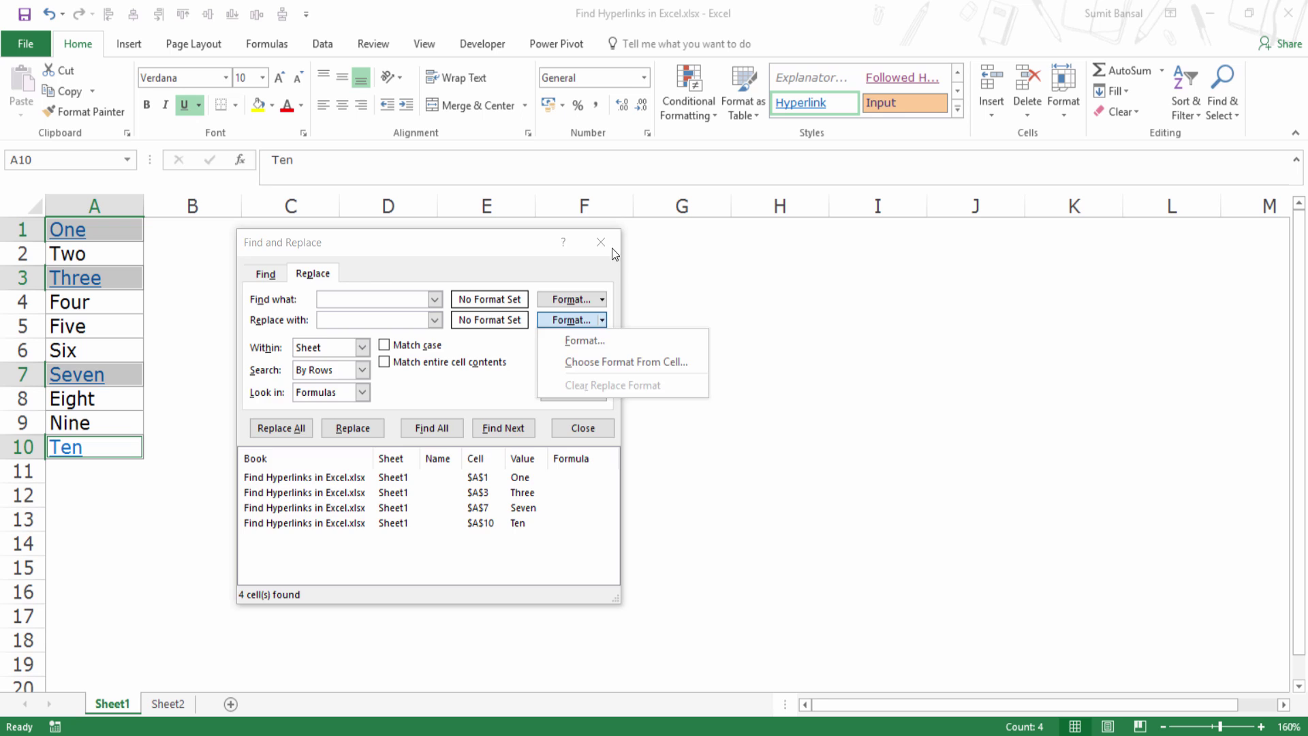
pyautogui.click(157, 572)
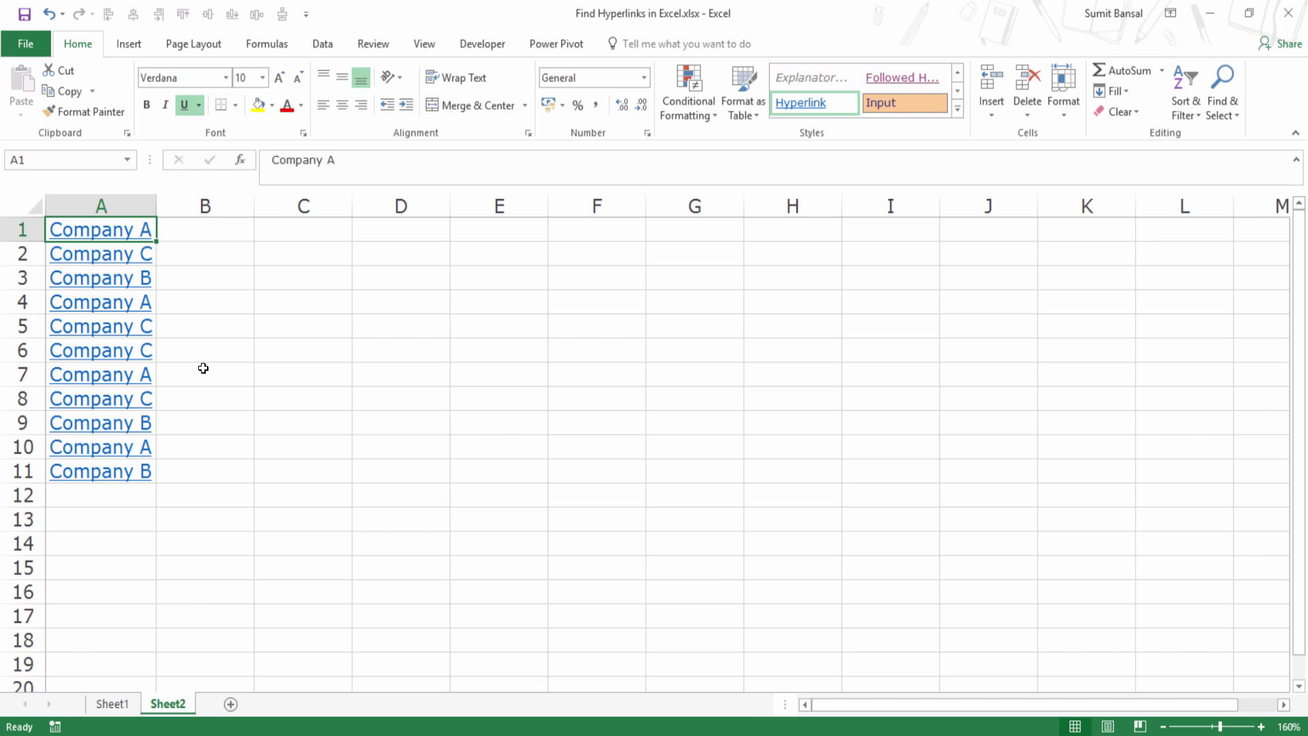
# Select the Company list in A1:A11 and open Find and Replace
pyautogui.hotkey('ctrl', 'shift', 'Down')
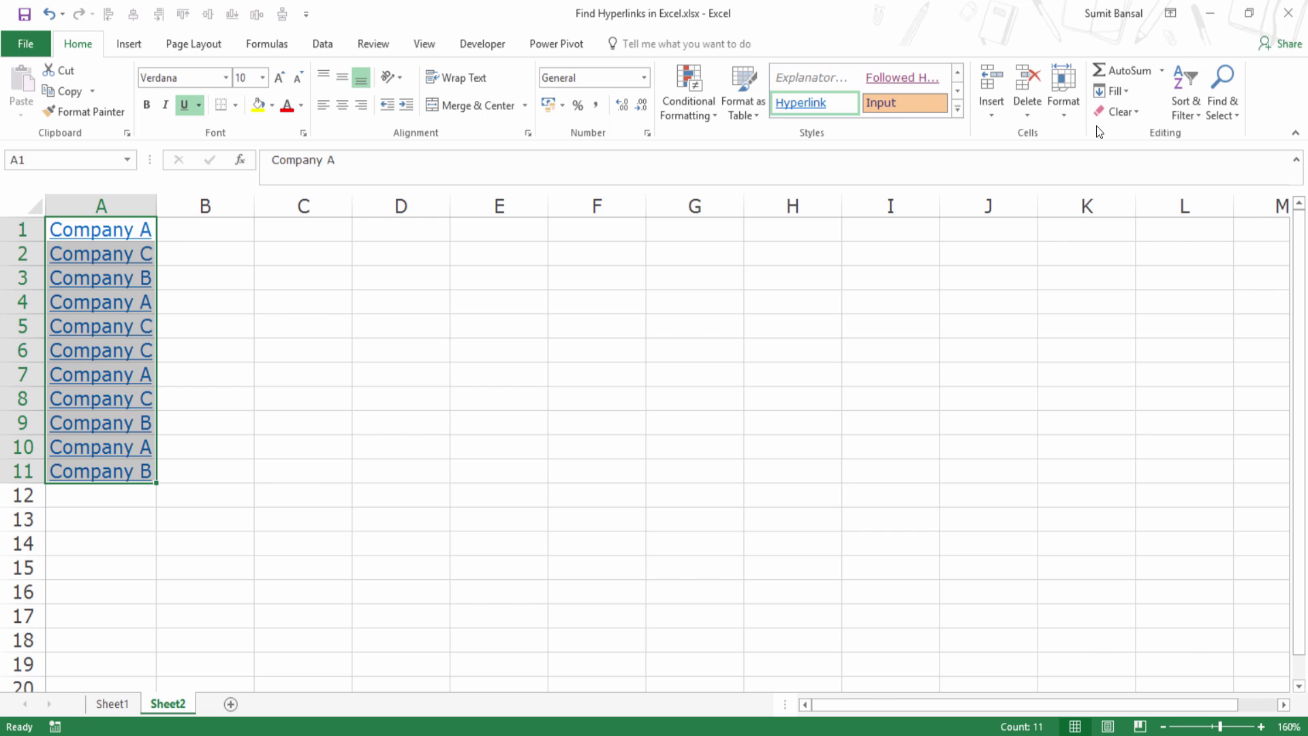
pyautogui.click(1221, 92)
pyautogui.click(1224, 157)
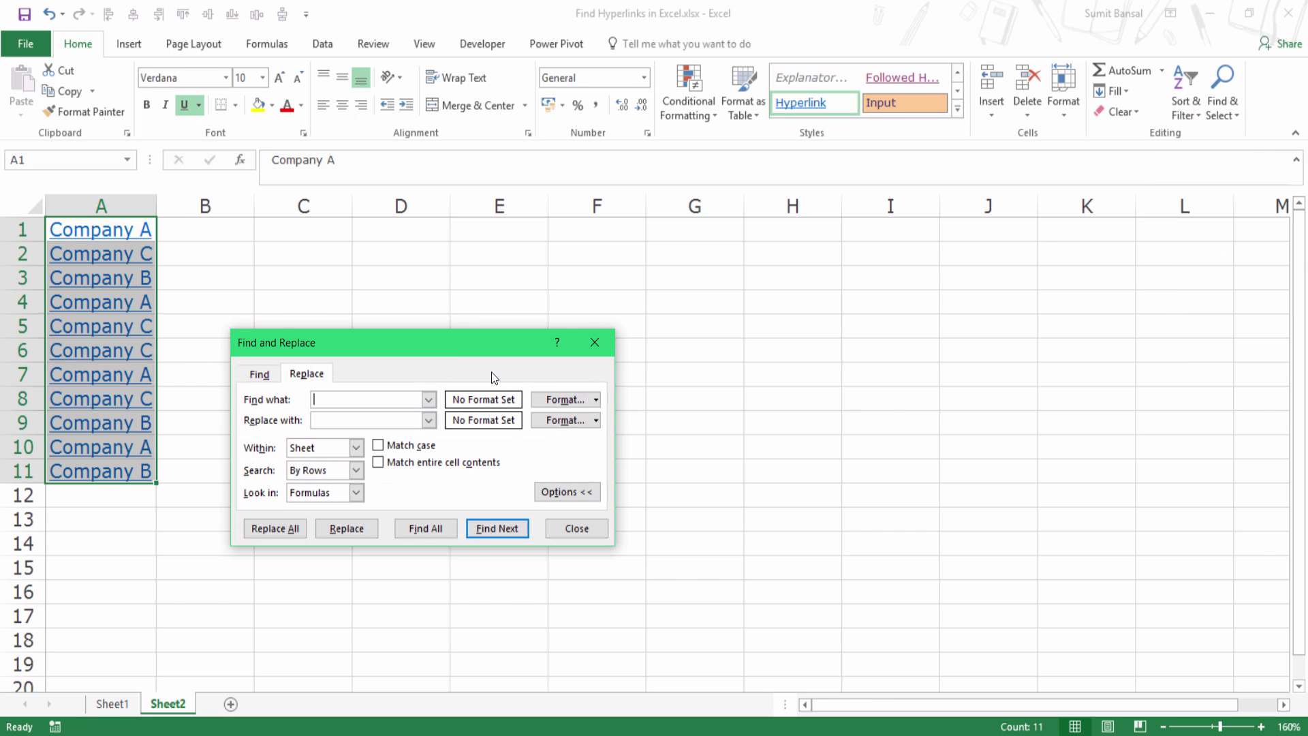
pyautogui.moveTo(436, 347); pyautogui.dragTo(427, 291)
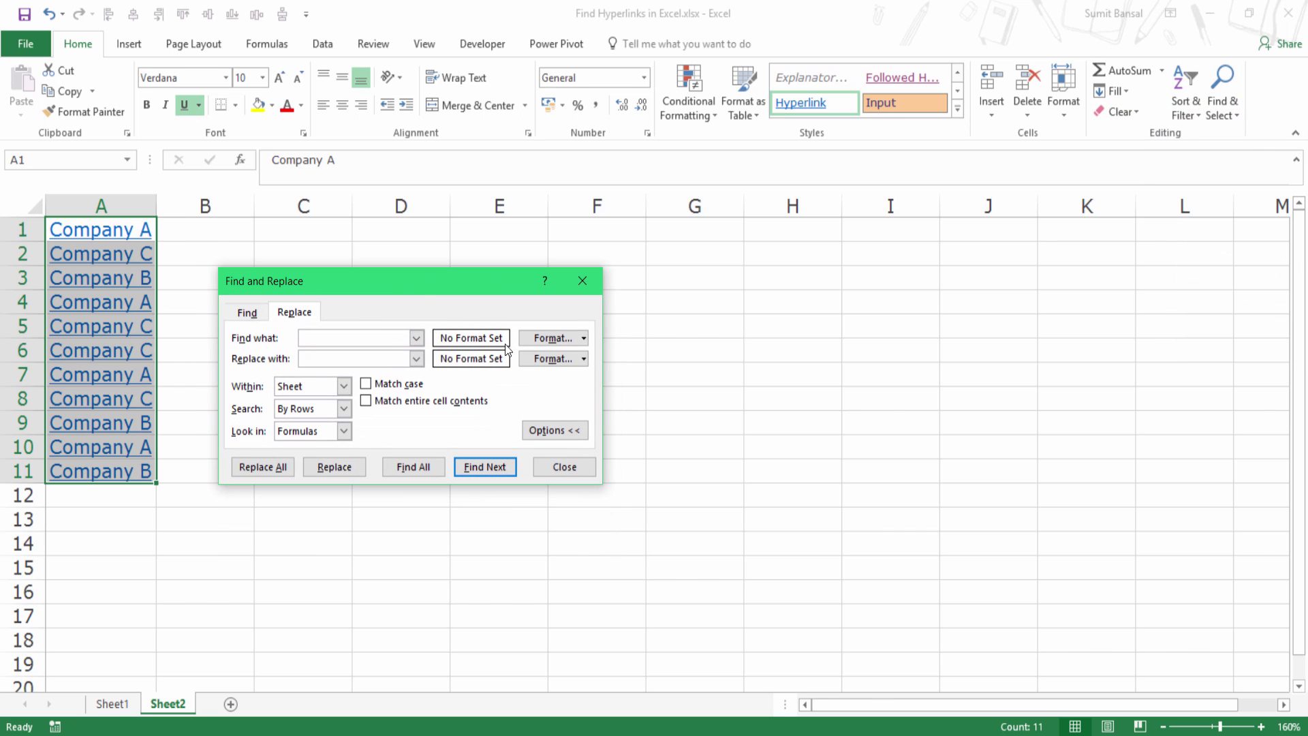
# Set the search format to cell A1's hyperlink formatting and search for 'Company A'
pyautogui.click(583, 340)
pyautogui.click(583, 338)
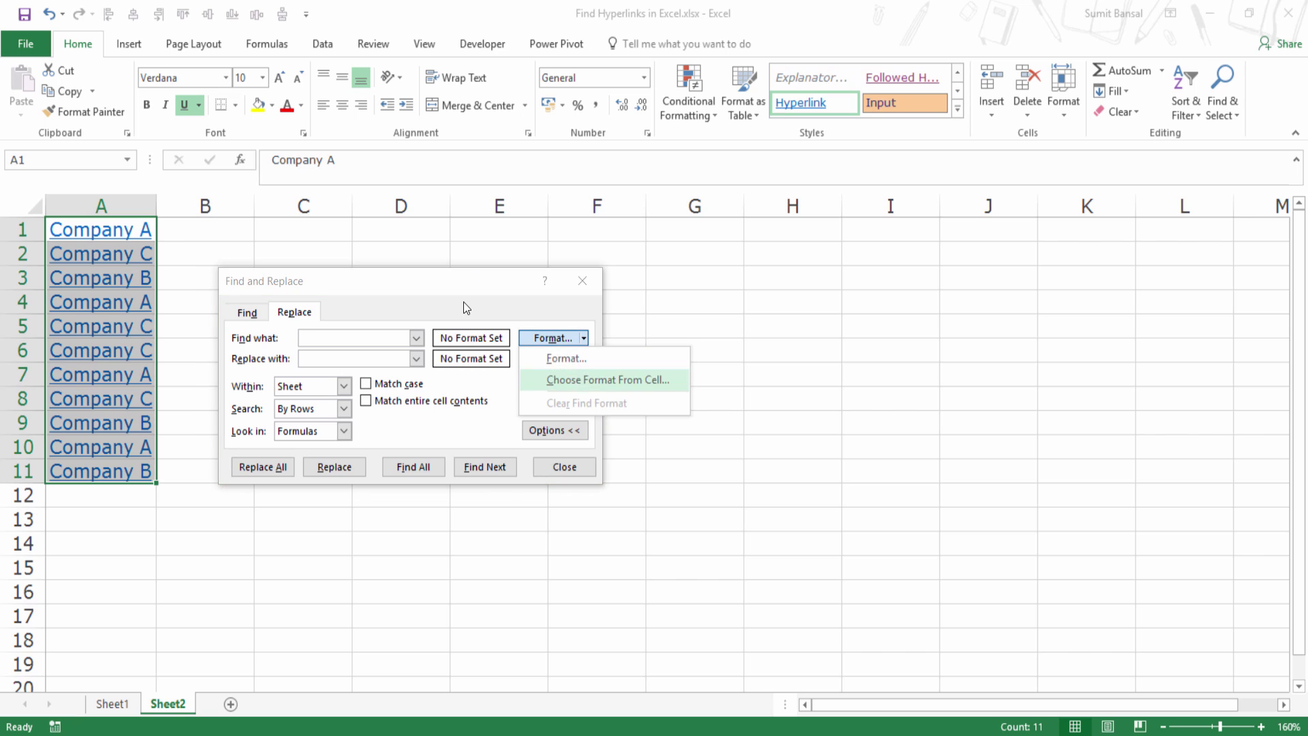
pyautogui.click(579, 378)
pyautogui.click(107, 229)
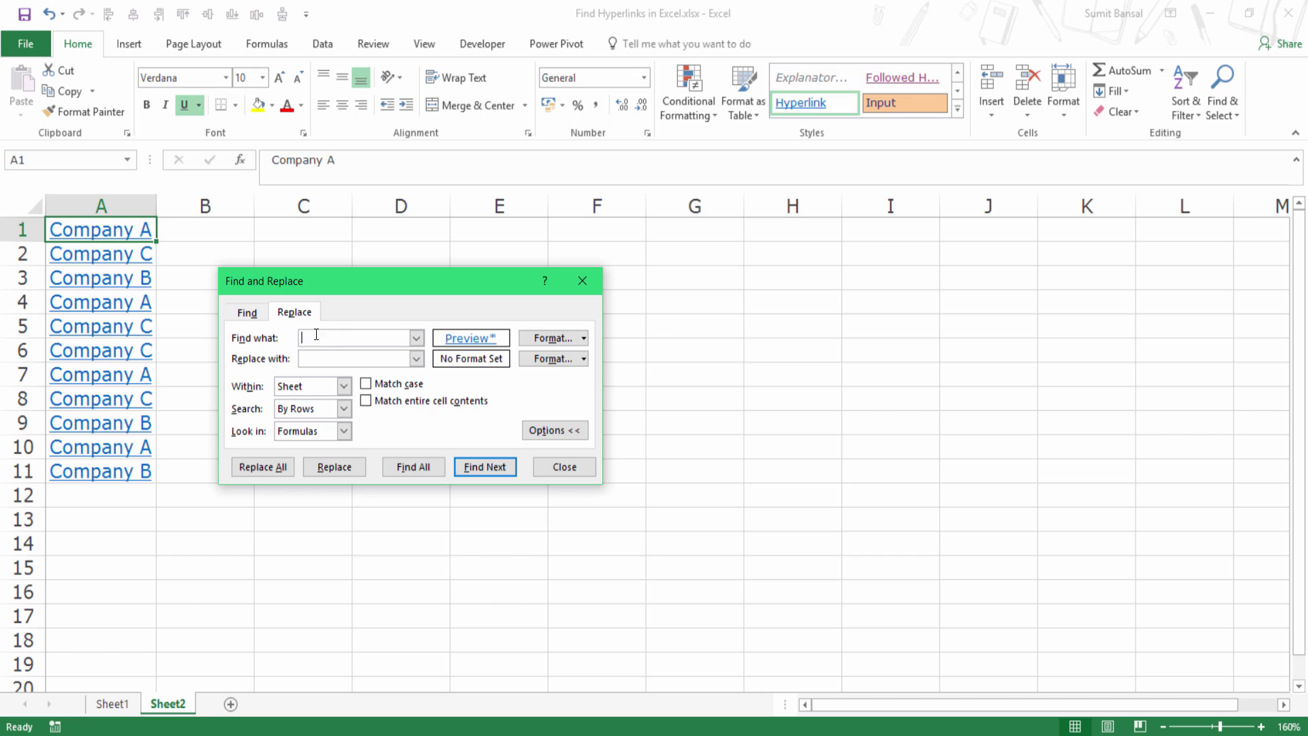
pyautogui.write('Company A')
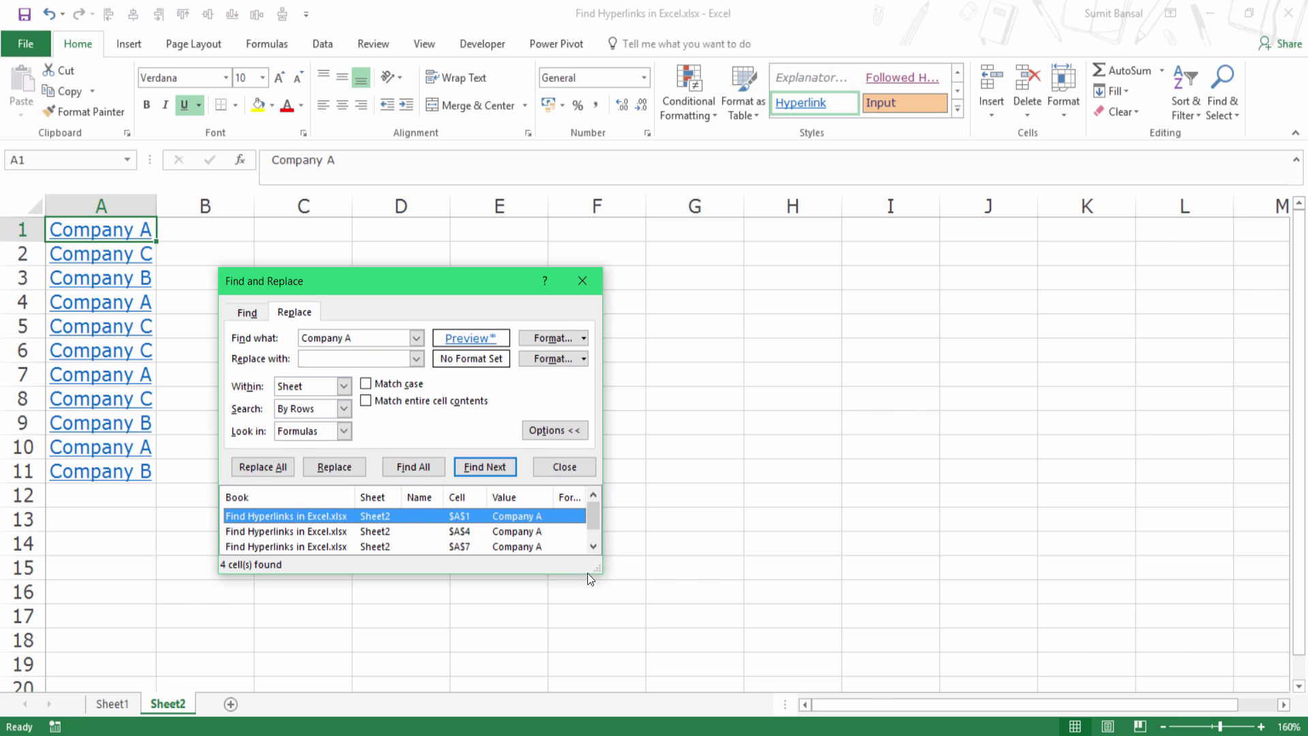
# Enlarge the results list and select the Company A matches in A1, A4, A7 and A10 together
pyautogui.moveTo(598, 576); pyautogui.dragTo(617, 673)
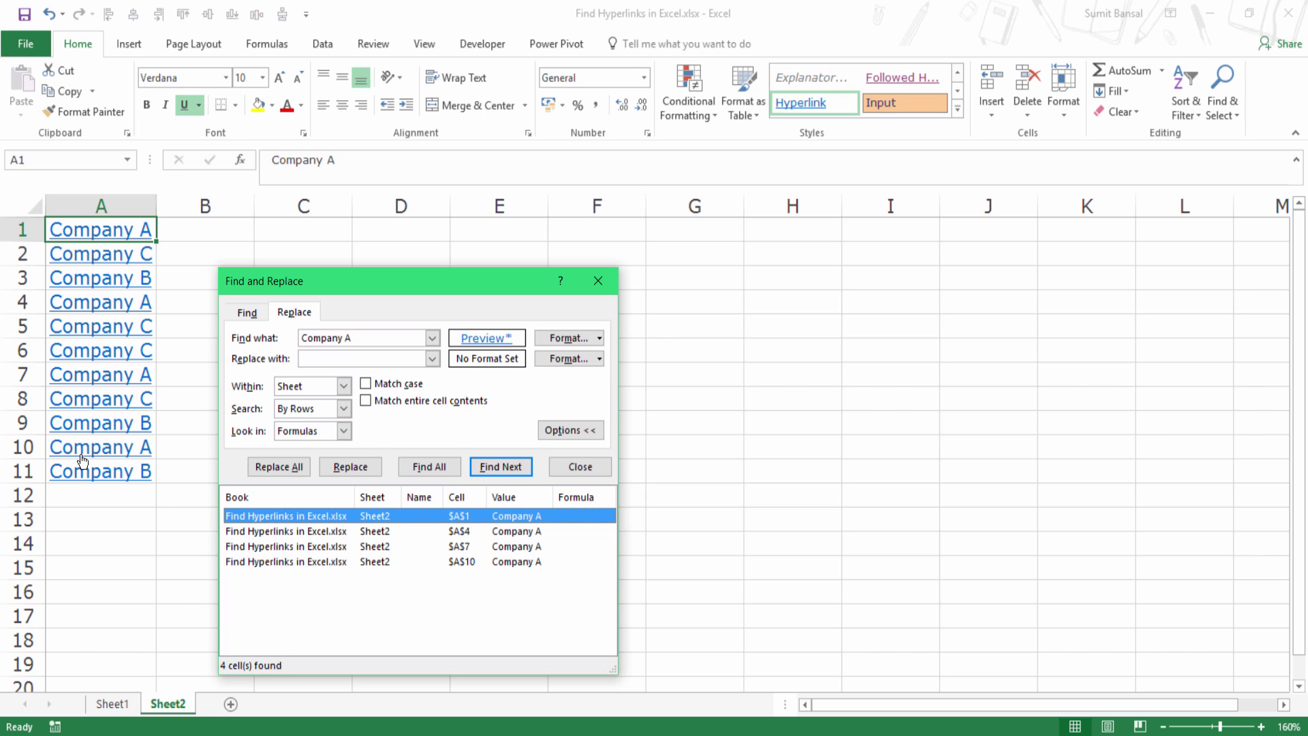
pyautogui.click(232, 532)
pyautogui.click(234, 546)
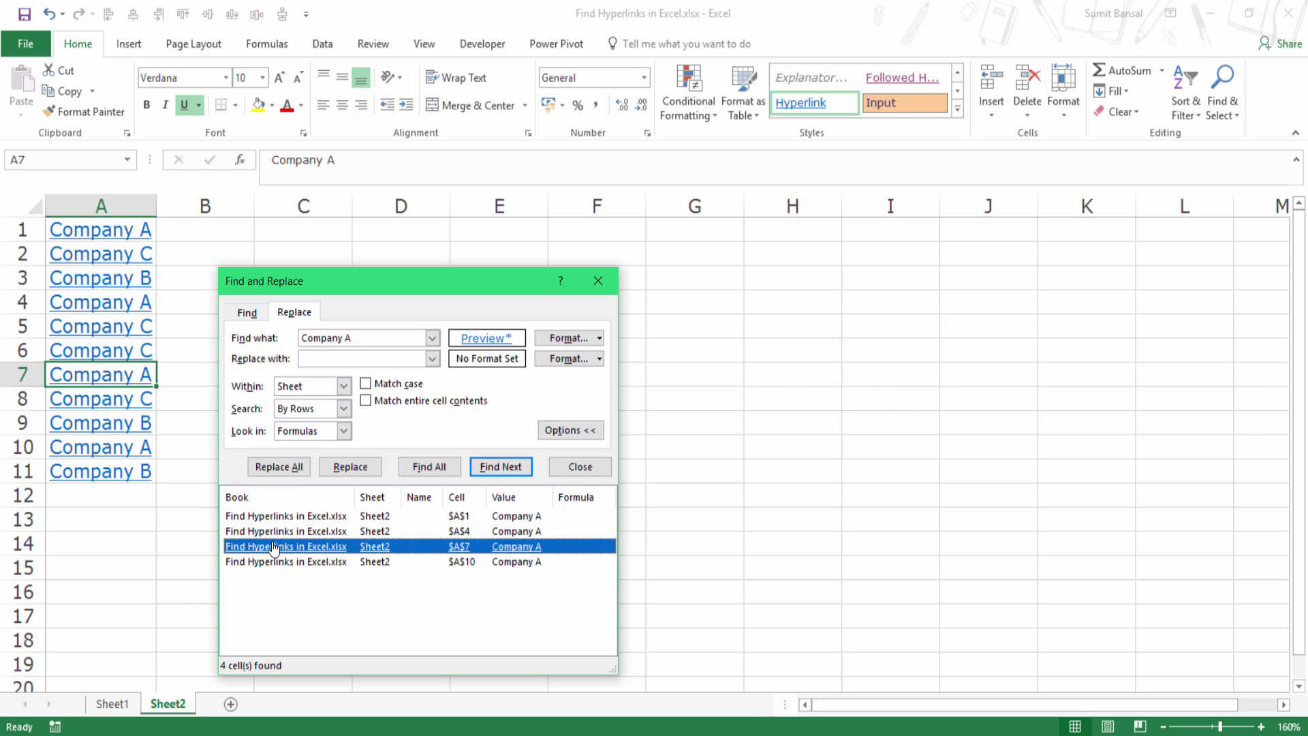
pyautogui.keyDown('ctrl'); pyautogui.click(255, 515); pyautogui.keyUp('ctrl')
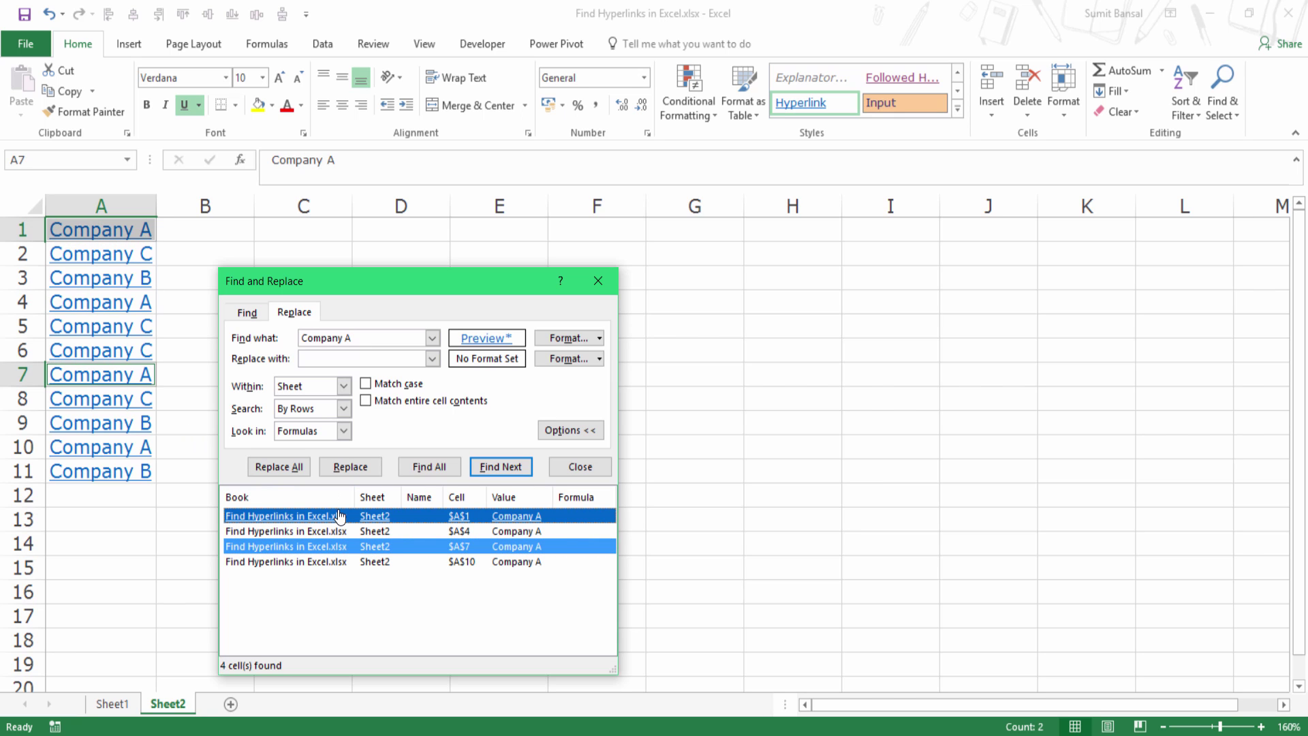
pyautogui.keyDown('ctrl'); pyautogui.click(320, 531); pyautogui.keyUp('ctrl')
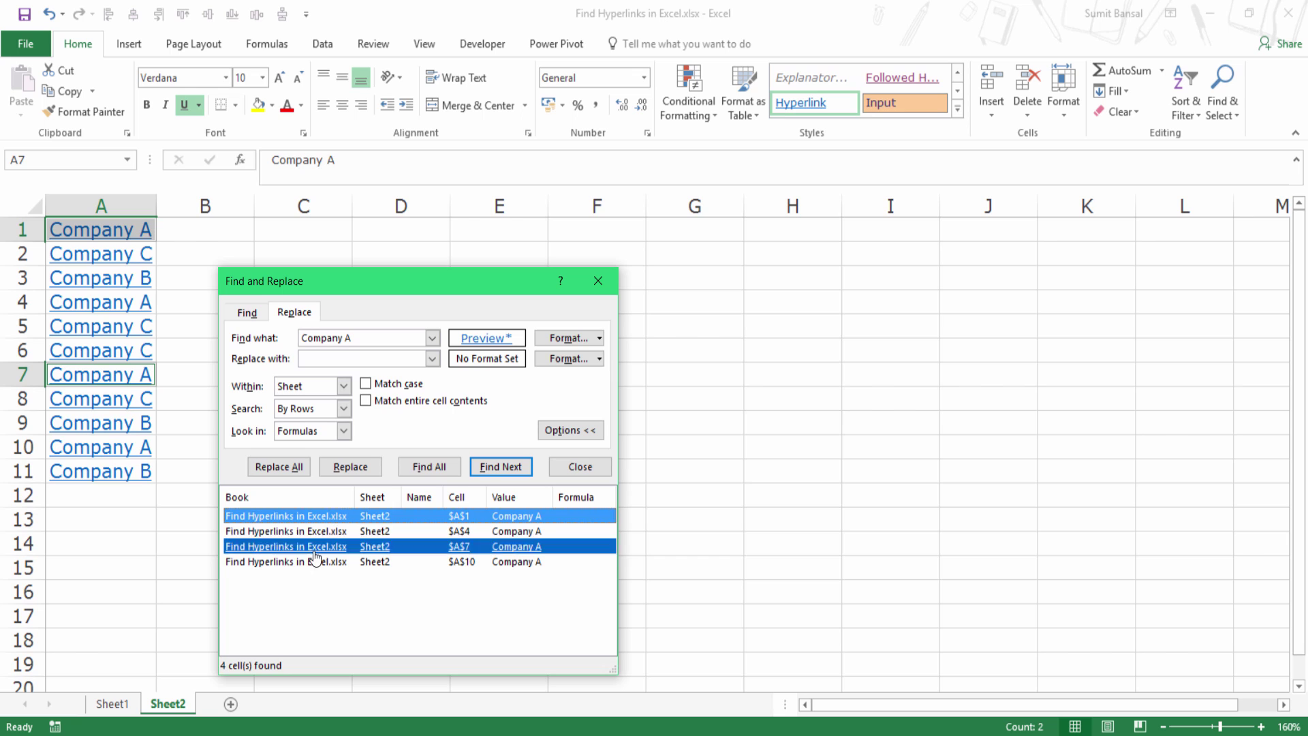
pyautogui.keyDown('ctrl'); pyautogui.click(316, 561); pyautogui.keyUp('ctrl')
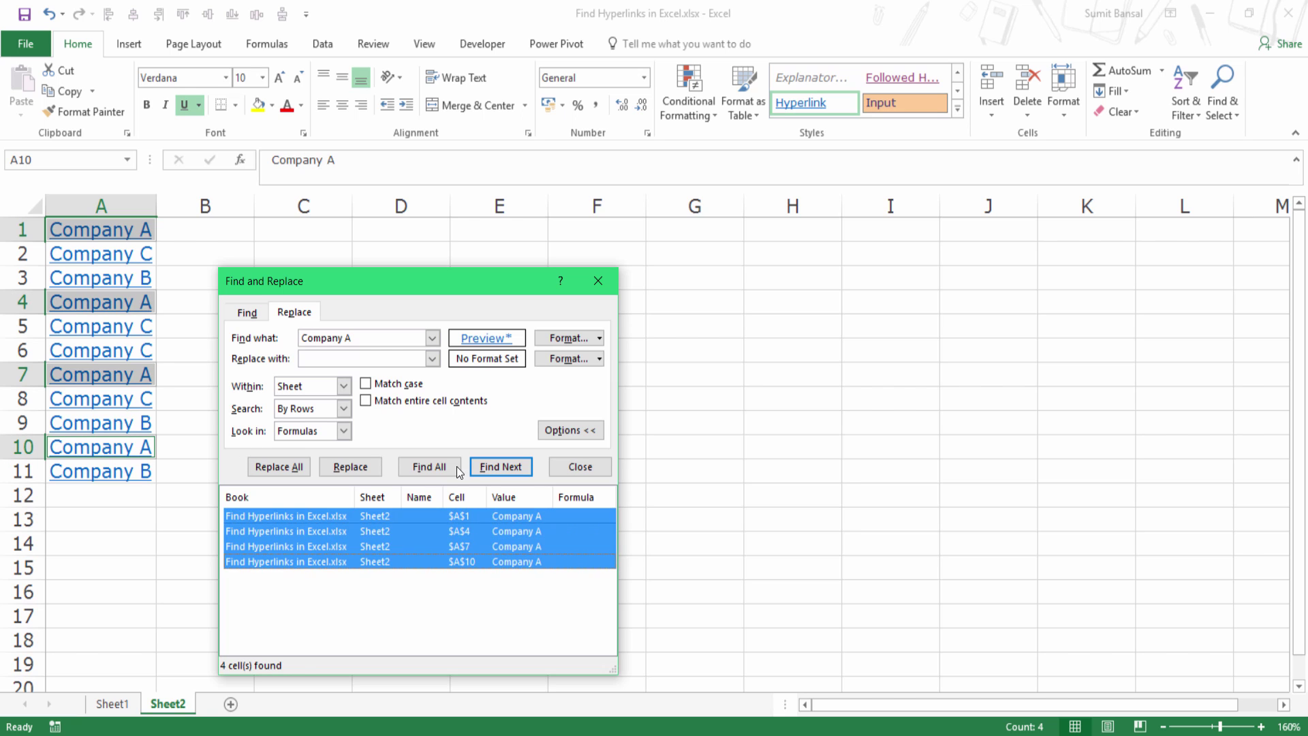